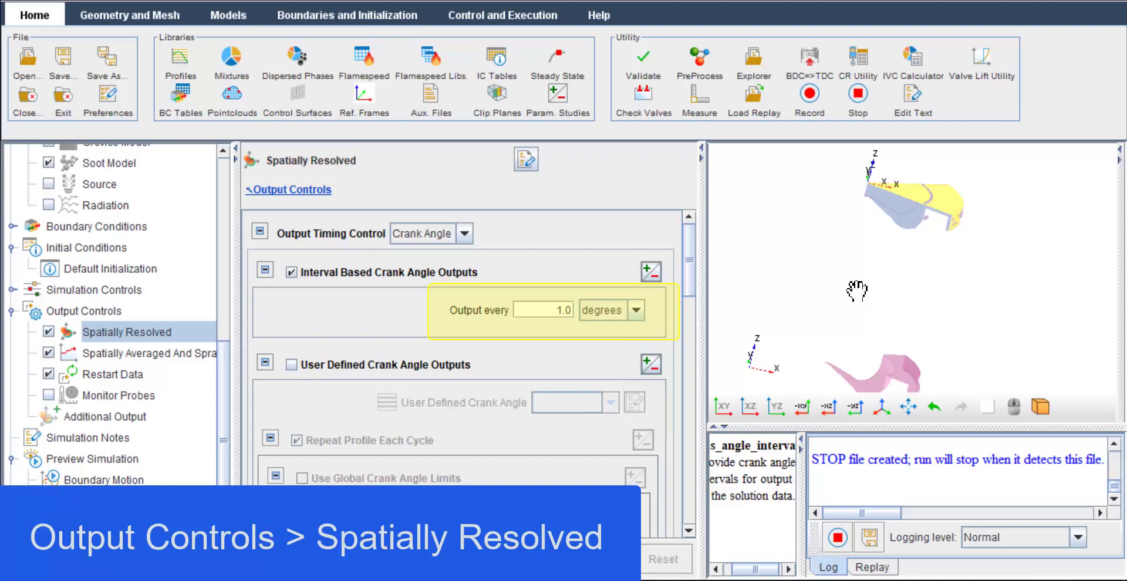
# Open Forte's Run Simulation overview listing the Nominal, Run 001 and Run 002 runs
pyautogui.click(117, 542)
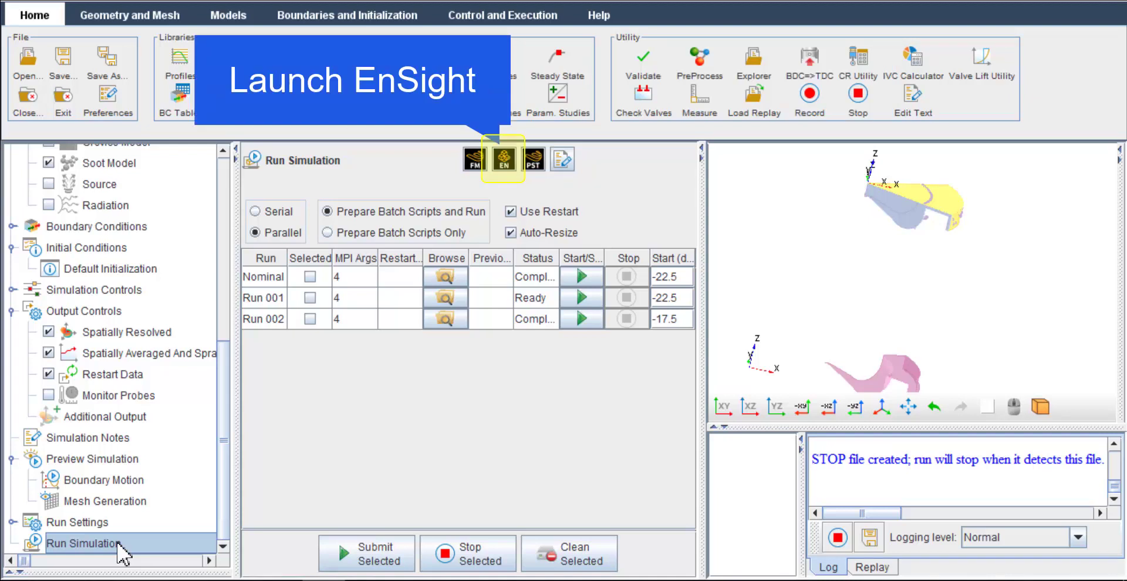
# Launch EnSight from Forte on the Nominal.ftind results file
pyautogui.click(504, 163)
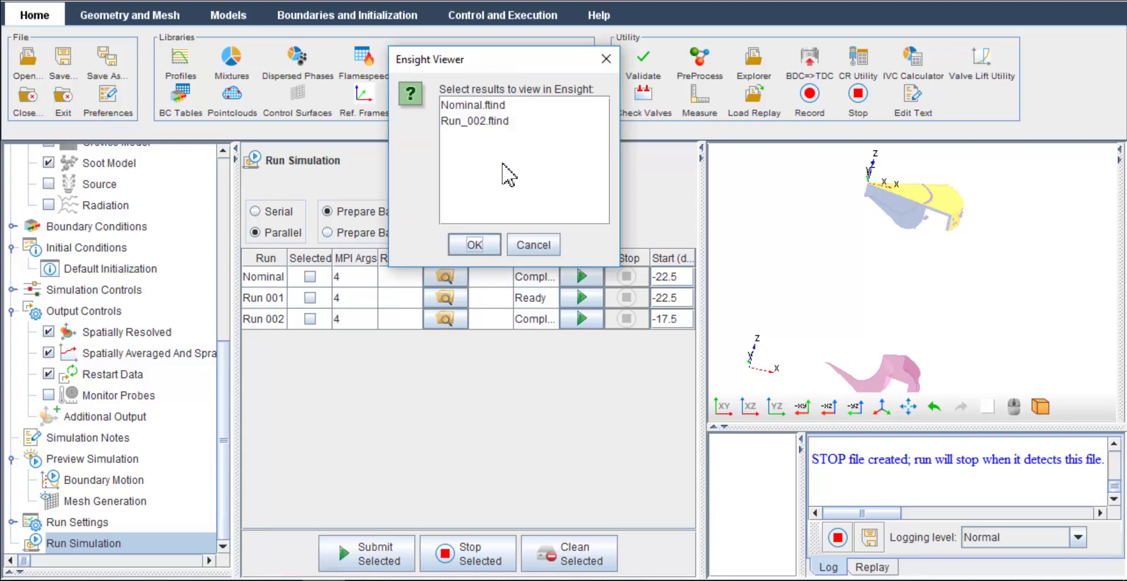
pyautogui.click(506, 106)
pyautogui.click(474, 244)
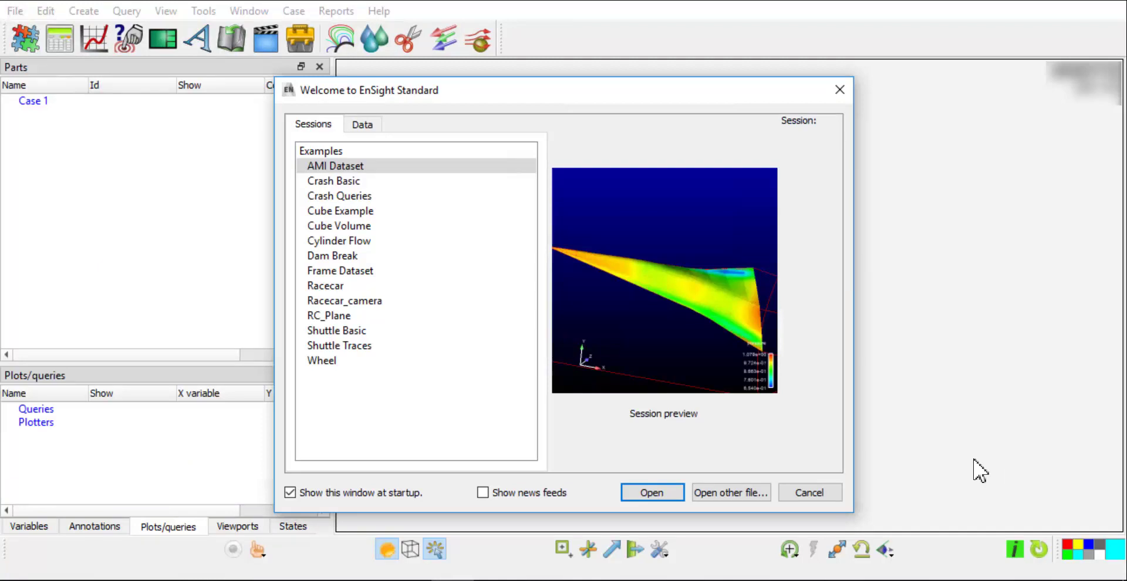
# Dismiss the welcome window and load all parts of Nominal.ftind with the FORTE reader
pyautogui.click(830, 497)
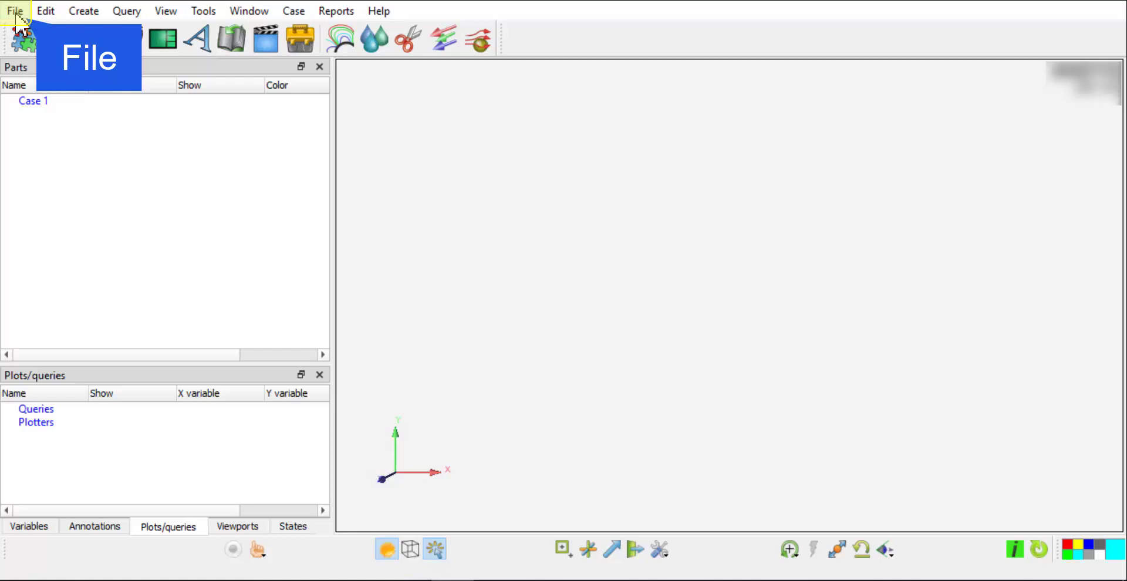
pyautogui.click(14, 11)
pyautogui.click(30, 48)
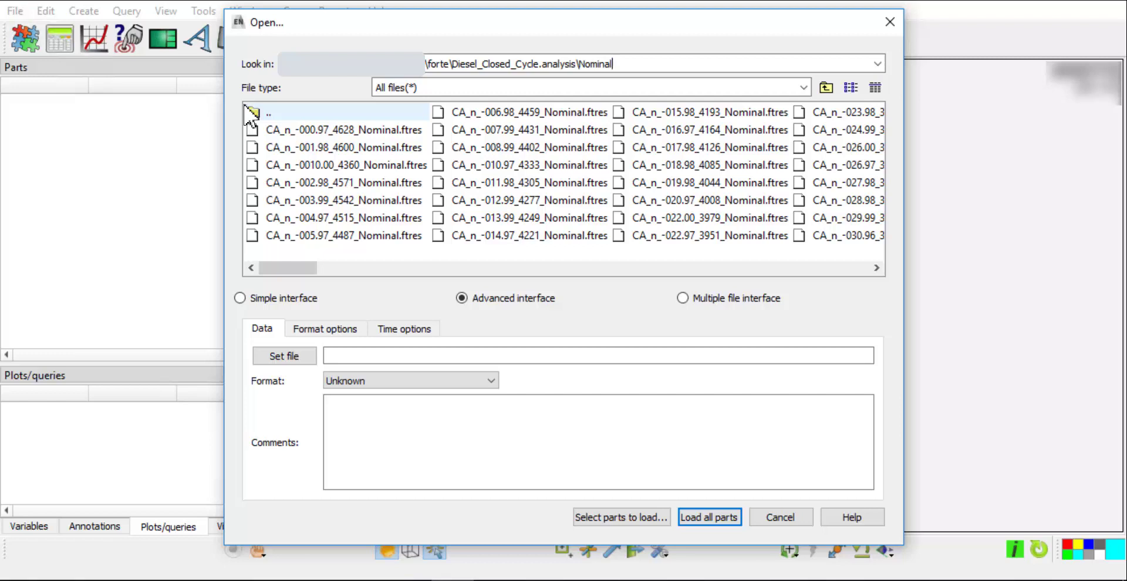
pyautogui.click(467, 382)
pyautogui.scroll(-5, 417, 481)
pyautogui.click(405, 475)
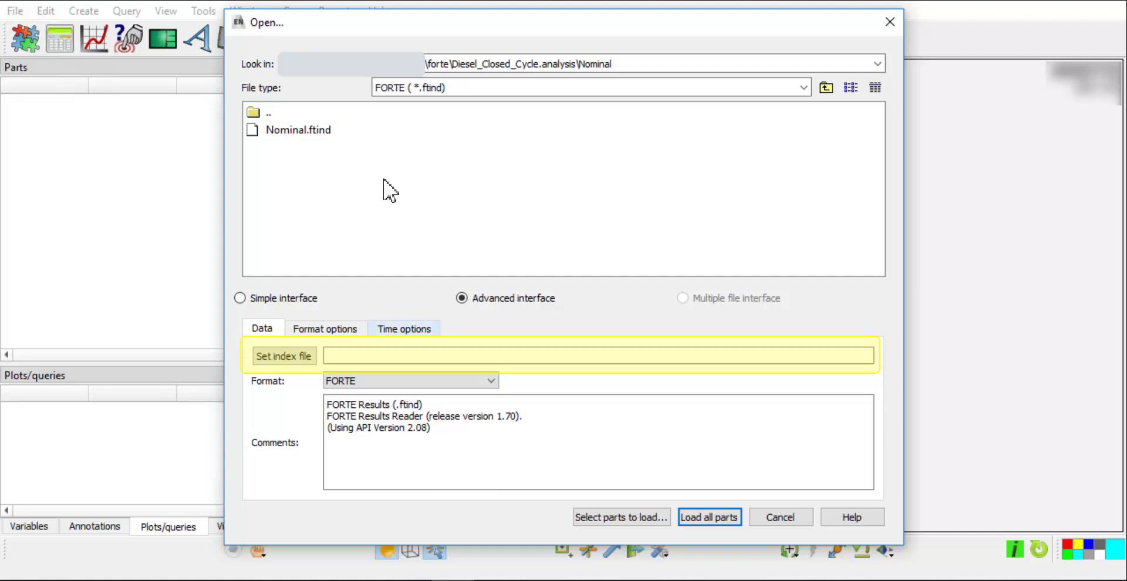
pyautogui.click(319, 130)
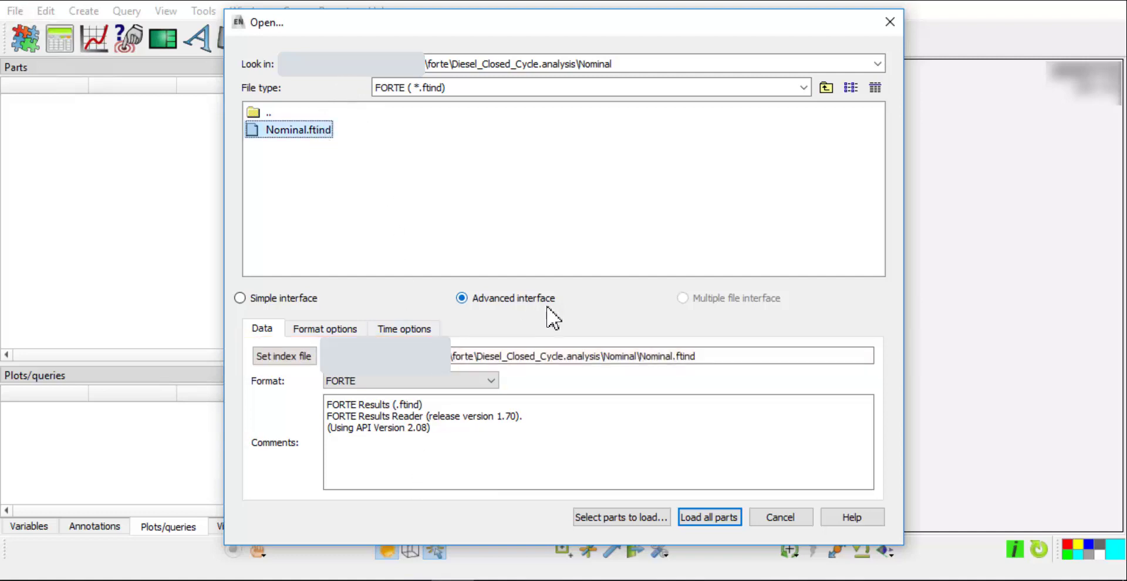
pyautogui.click(728, 518)
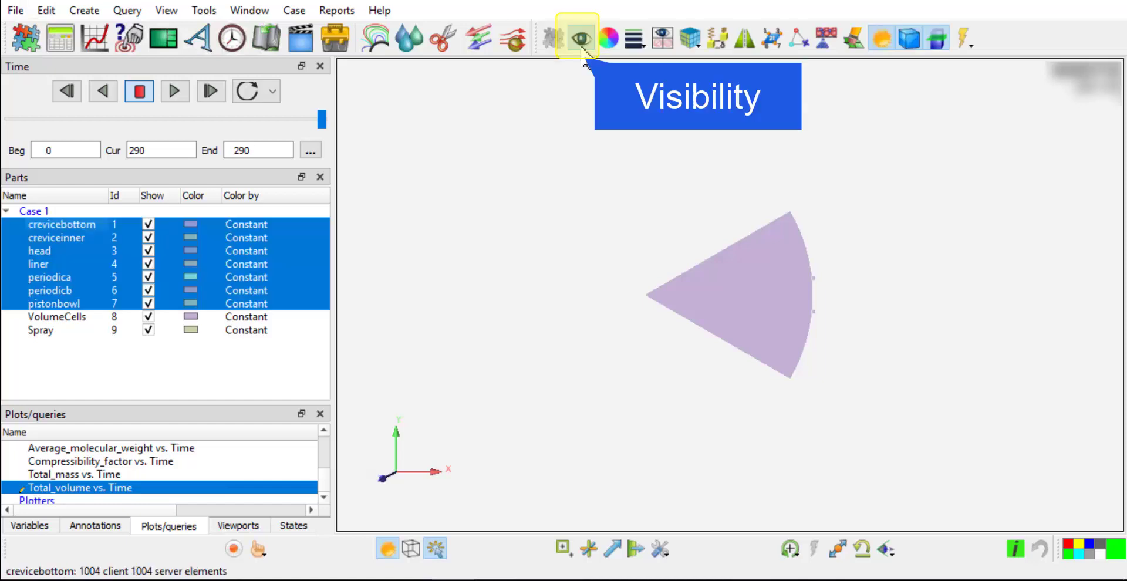
# Hide the seven chamber wall parts and add a time annotation to the viewport
pyautogui.click(581, 39)
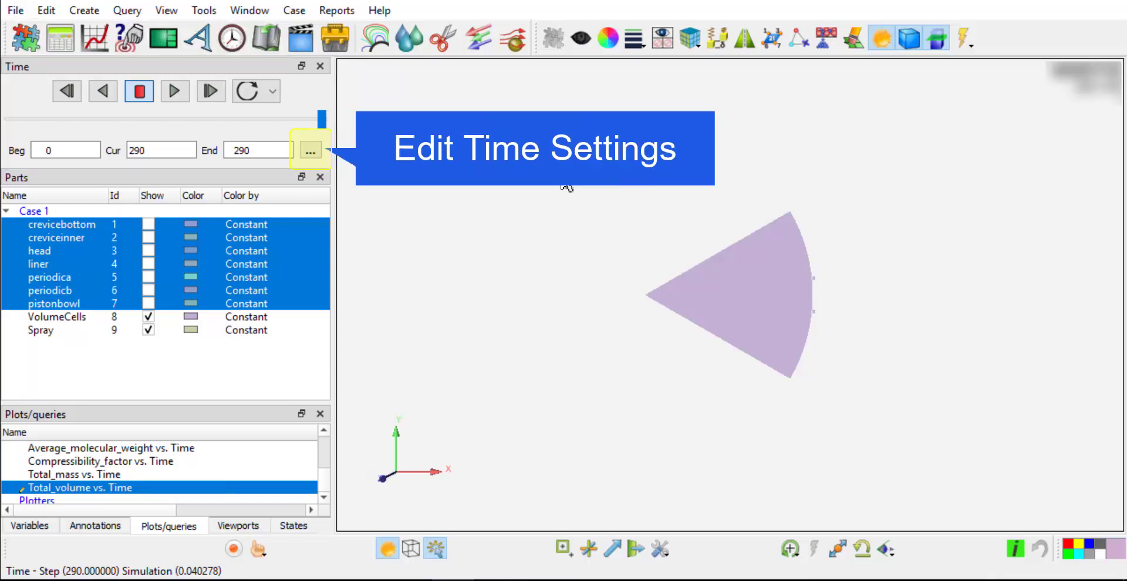
pyautogui.click(309, 151)
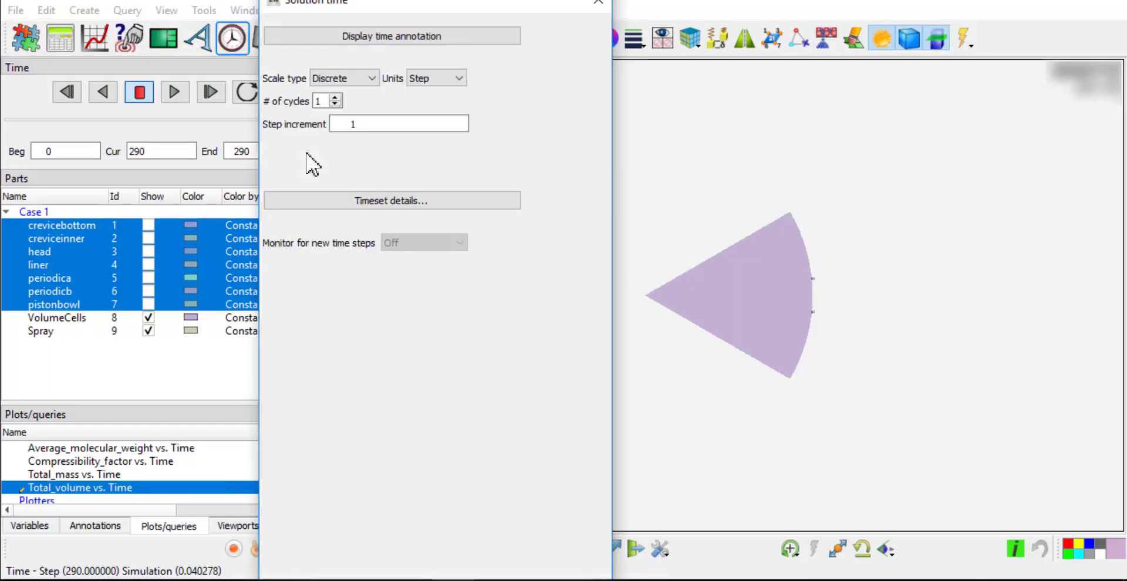
pyautogui.click(391, 36)
pyautogui.moveTo(428, 7); pyautogui.dragTo(140, 9)
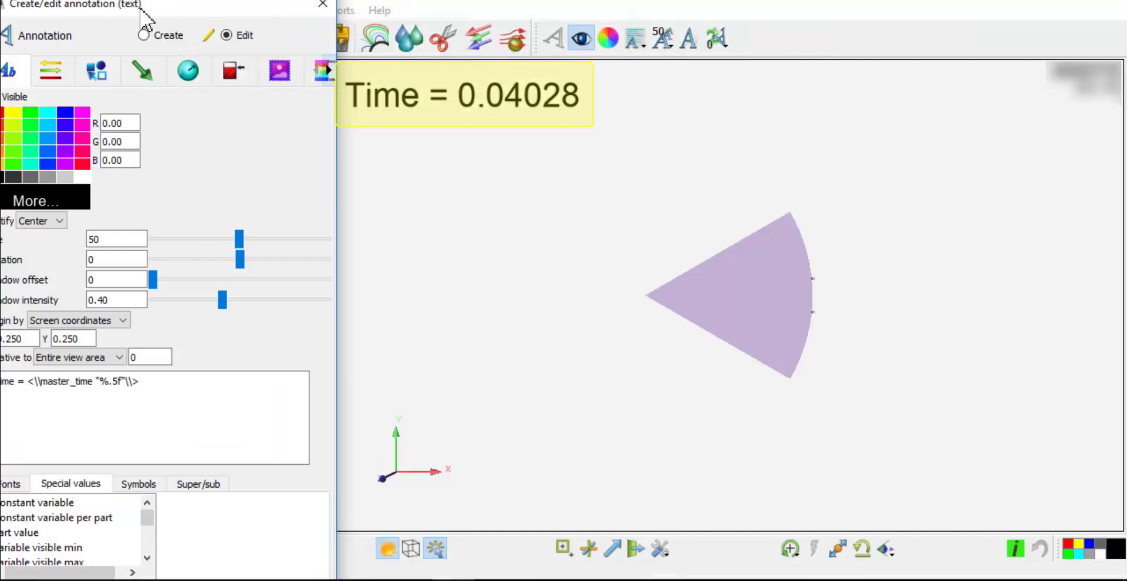
# Replace the time tag with the Crank_Angle constant so the label reads 'CA = … deg'
pyautogui.doubleClick(108, 373)
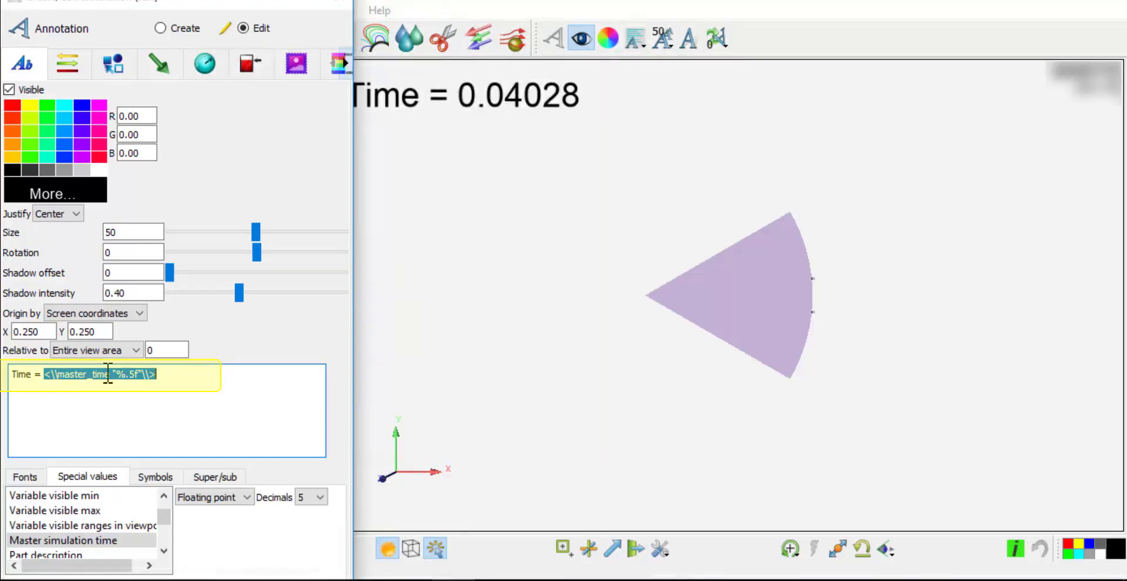
pyautogui.scroll(1, 82, 517)
pyautogui.click(82, 496)
pyautogui.click(202, 498)
pyautogui.doubleClick(202, 497)
pyautogui.press('Home')
pyautogui.press('Delete')
pyautogui.press('Delete')
pyautogui.press('Delete')
pyautogui.press('Delete')
pyautogui.write('CA')
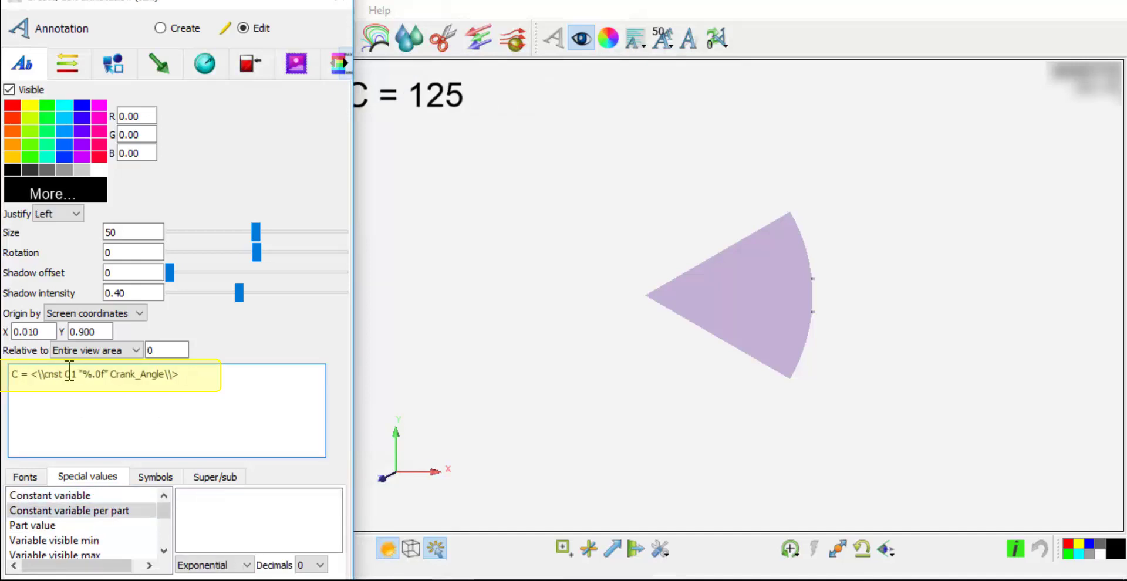
pyautogui.click(205, 374)
pyautogui.write('deg')
pyautogui.click(339, 4)
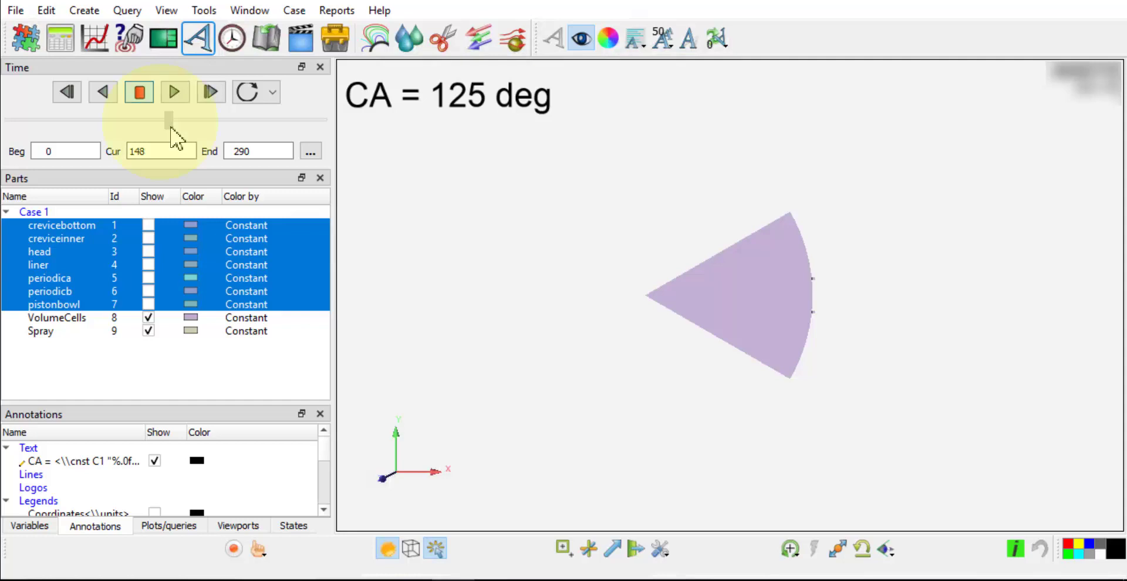
# Go to time step 145 (CA = -20 deg), tilt the view, and select VolumeCells
pyautogui.moveTo(170, 127); pyautogui.dragTo(165, 128)
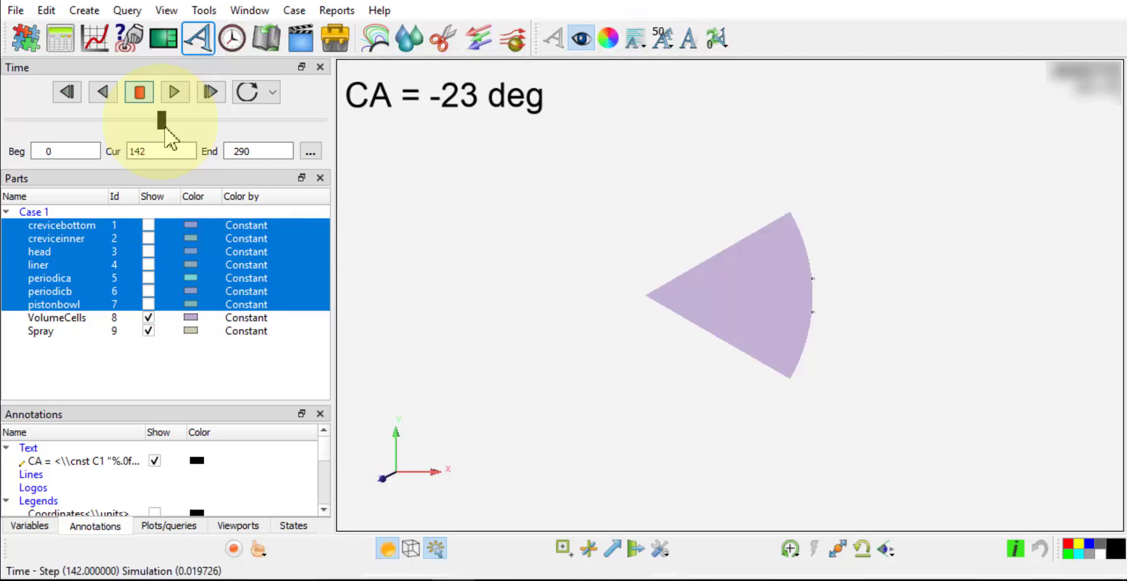
pyautogui.click(210, 92)
pyautogui.moveTo(763, 352); pyautogui.dragTo(913, 423)
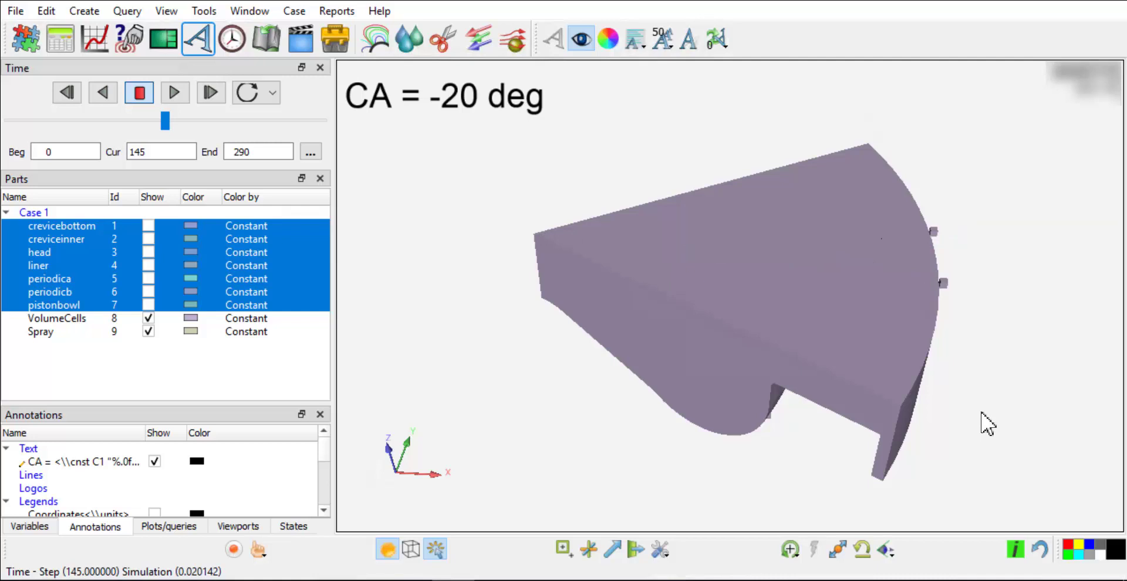
pyautogui.click(92, 319)
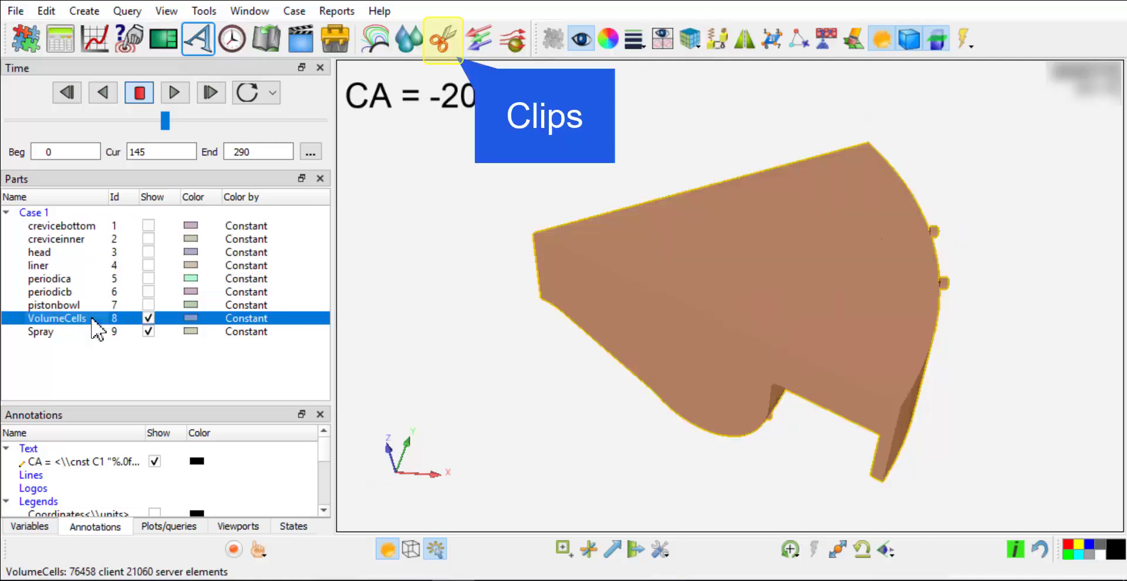
# Set up a Plane clip on VolumeCells and open the Plane tool's location editor
pyautogui.click(449, 53)
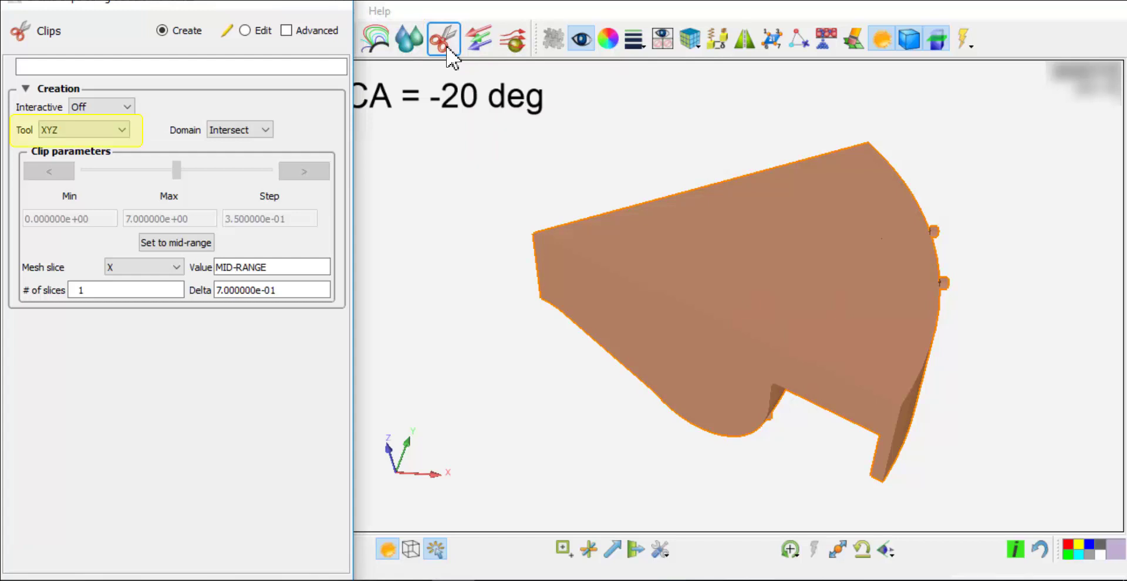
pyautogui.click(84, 129)
pyautogui.click(106, 202)
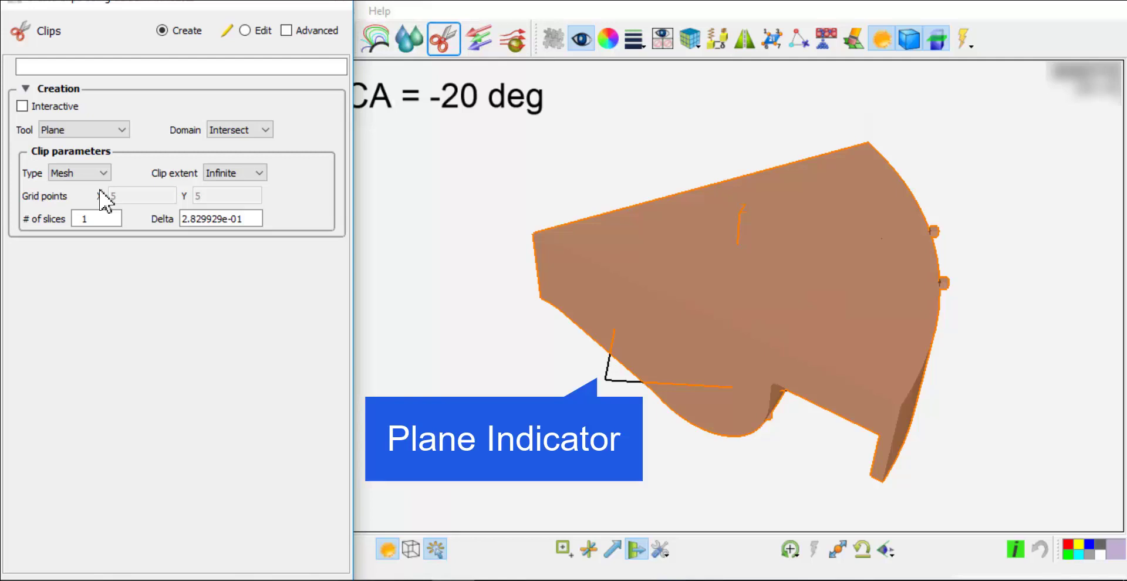
pyautogui.click(662, 552)
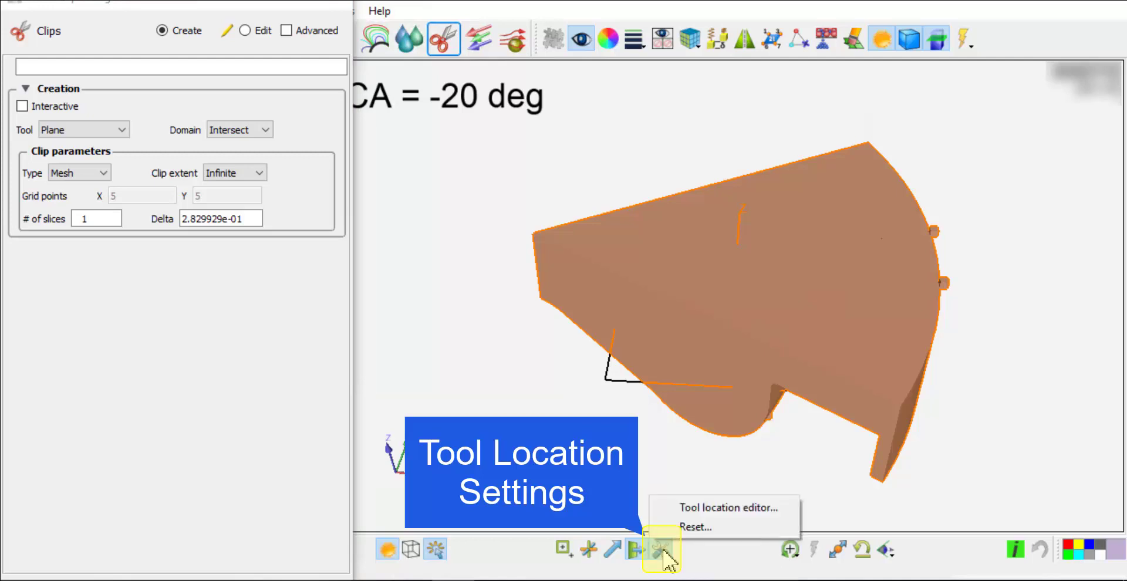
pyautogui.click(699, 508)
pyautogui.moveTo(112, 354); pyautogui.dragTo(33, 352)
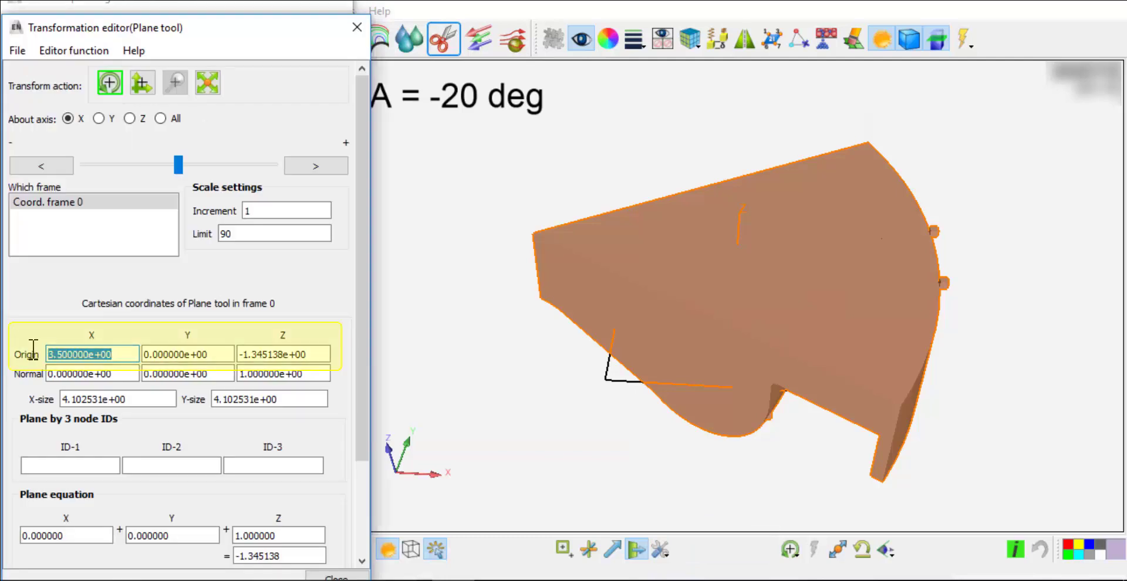
# Move the plane origin to (0, 0, 0) and rotate about X to normal (0, 1, 0)
pyautogui.write('0')
pyautogui.press('Return')
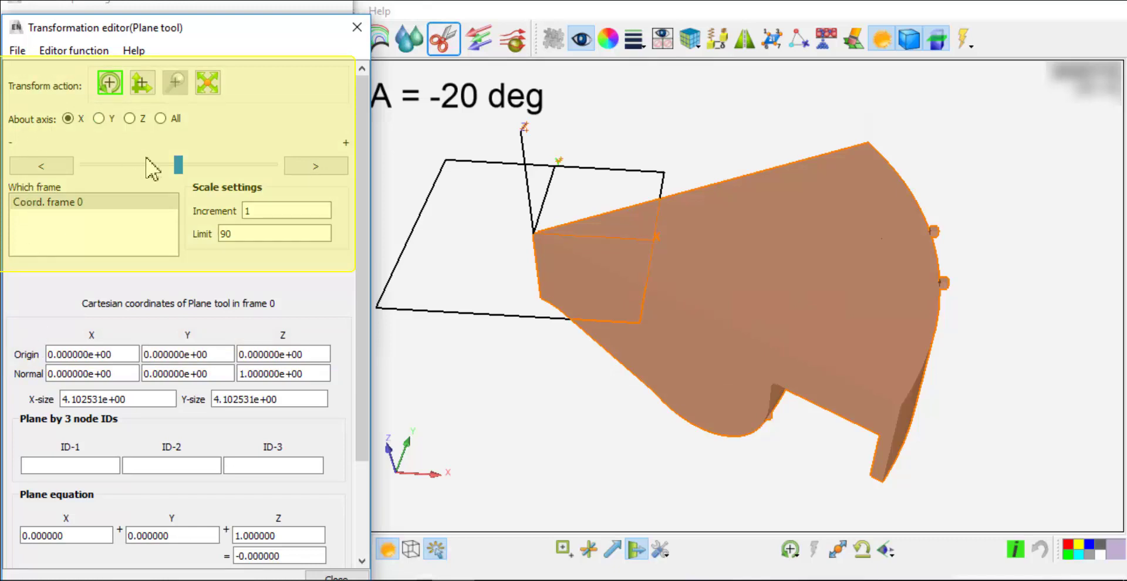
pyautogui.click(129, 173)
pyautogui.moveTo(129, 173); pyautogui.dragTo(72, 173)
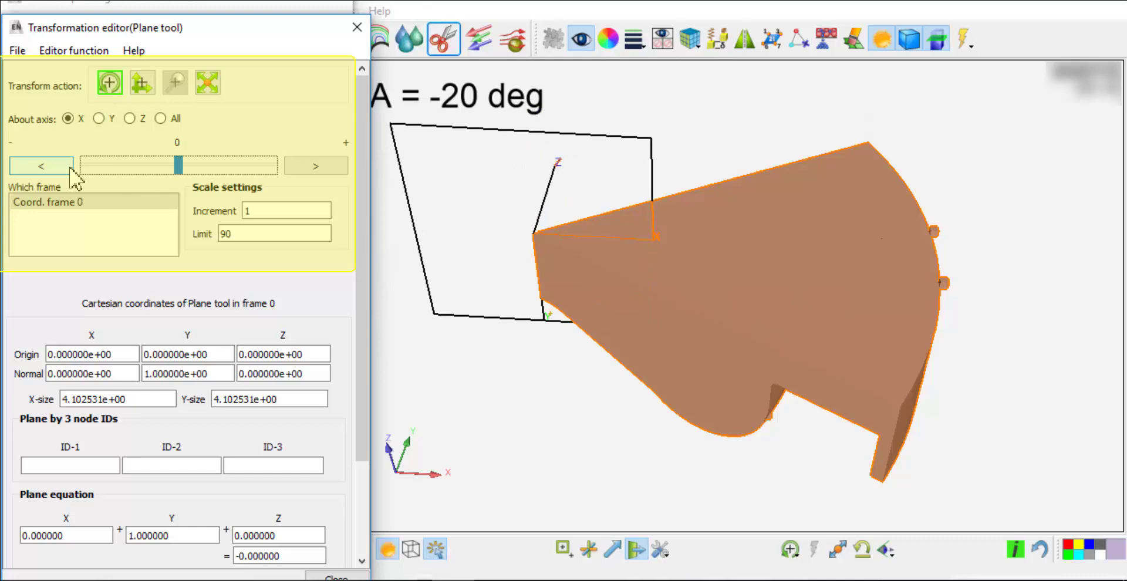
pyautogui.click(356, 27)
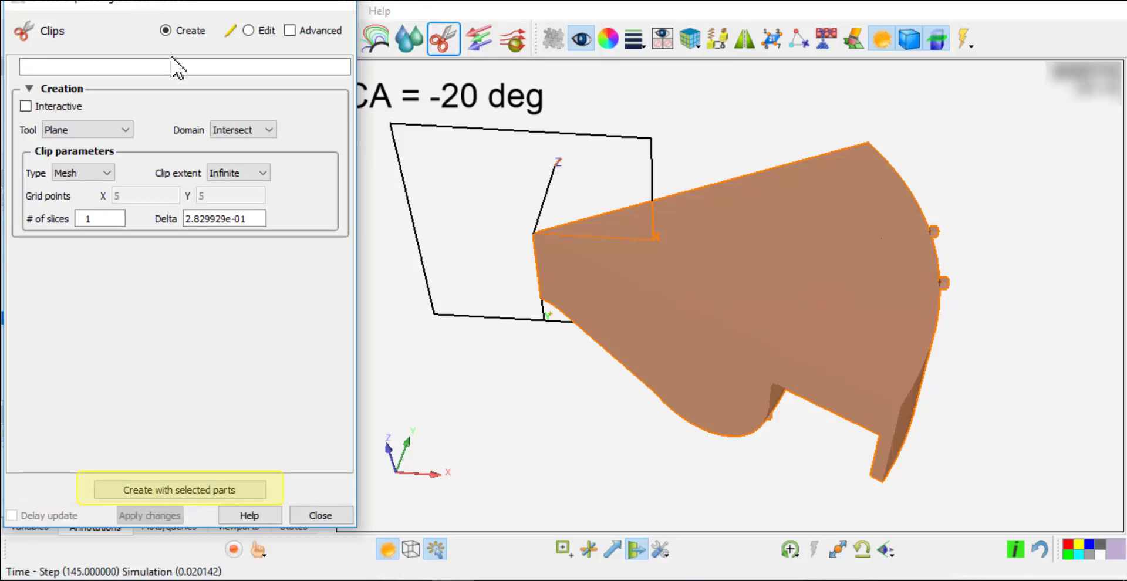
# Apply the plane clip and colour Clip_plane by FuelVaporMassFraction
pyautogui.click(207, 490)
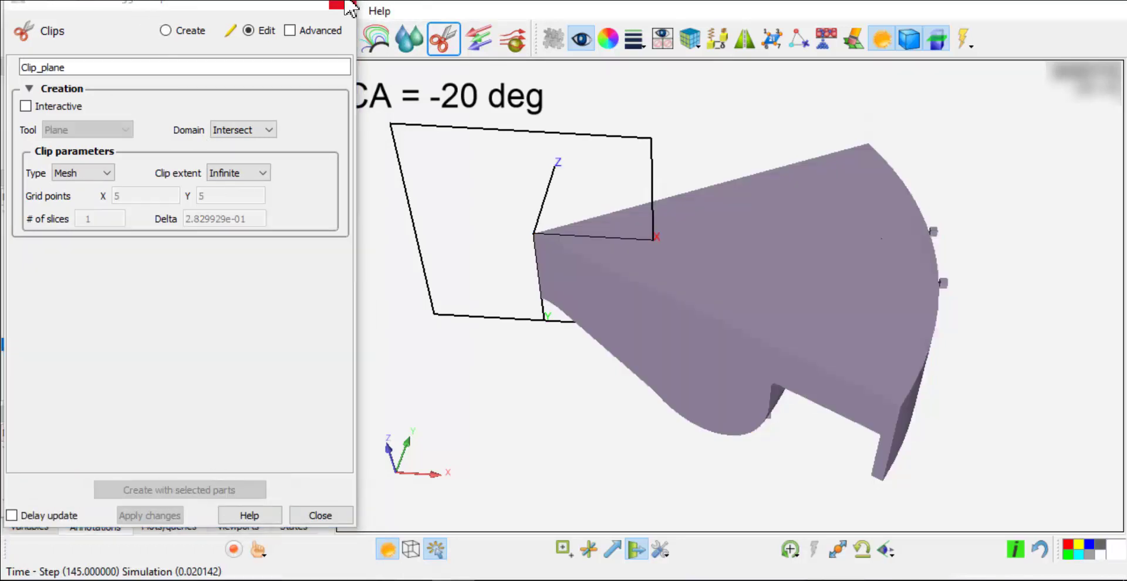
pyautogui.click(345, 3)
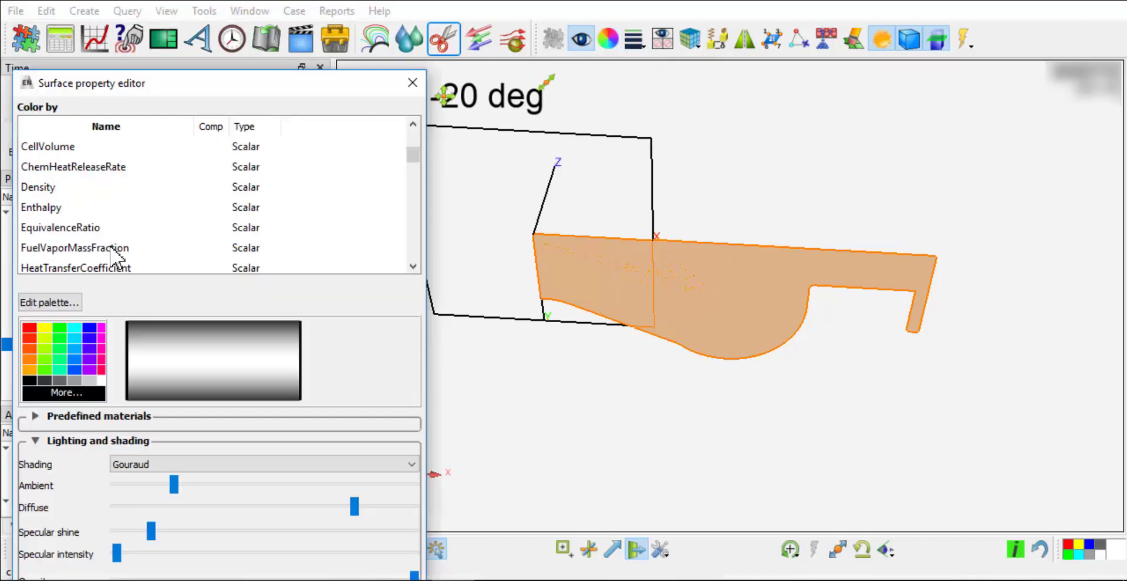
pyautogui.click(110, 247)
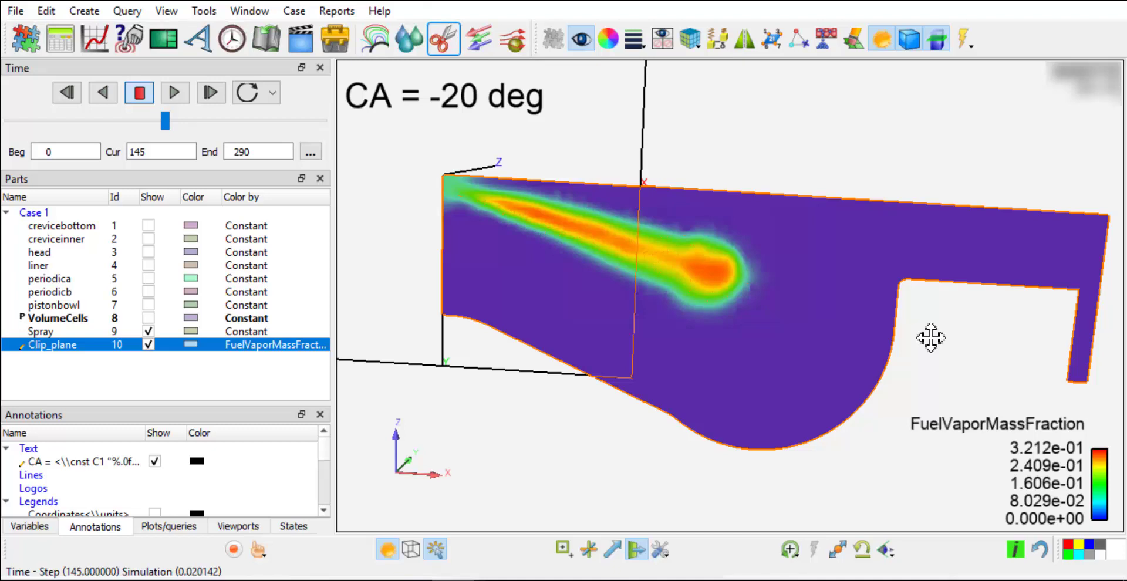
pyautogui.click(608, 39)
# Set the FuelVaporMassFraction palette's maximum range value to 0.2
pyautogui.click(79, 274)
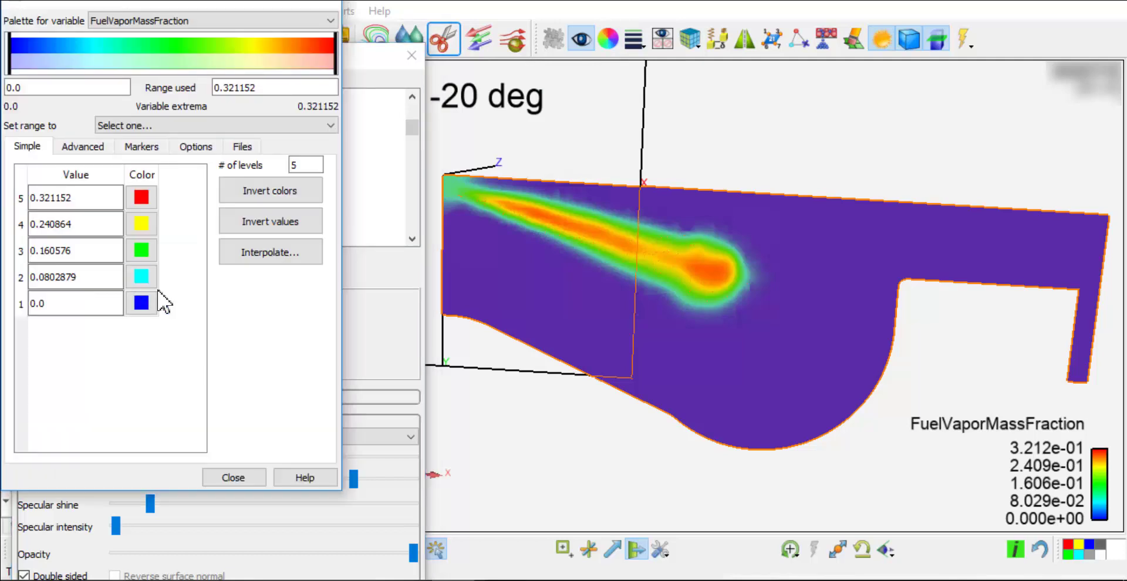
pyautogui.tripleClick(247, 88)
pyautogui.write('0.2')
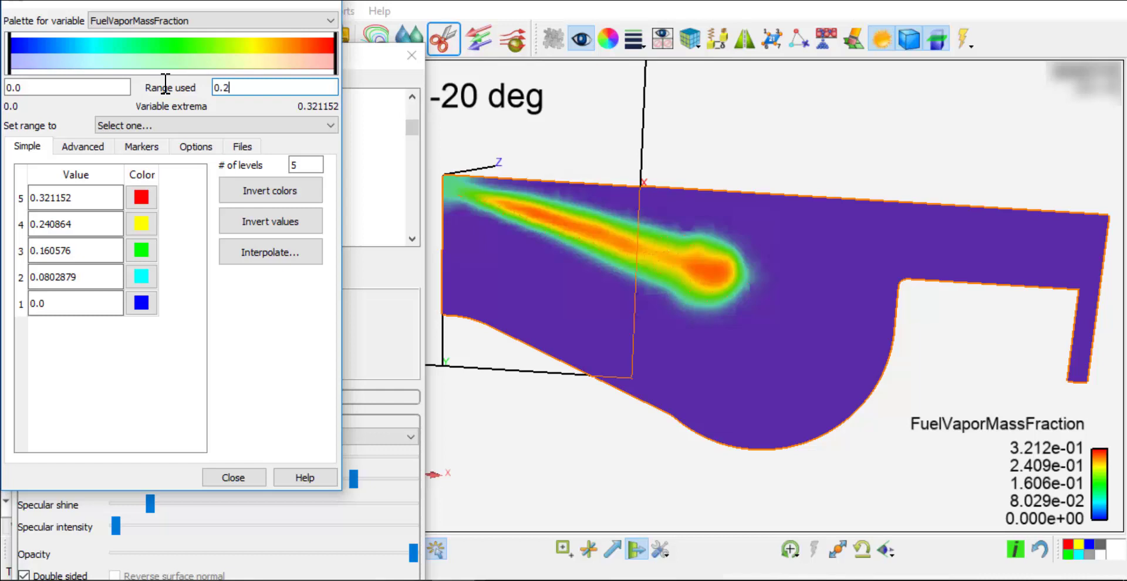
pyautogui.press('Return')
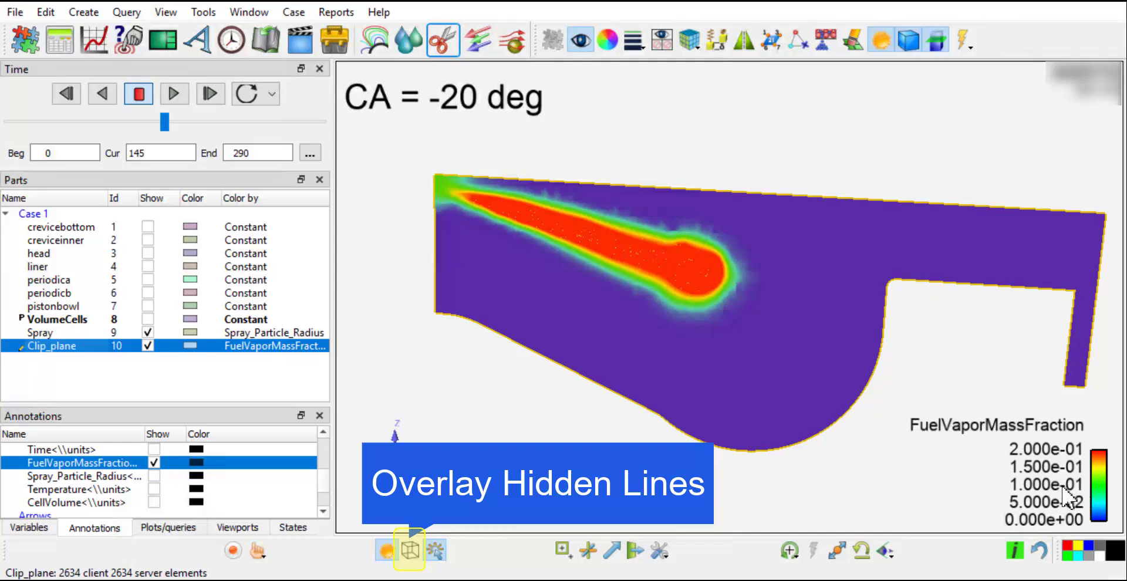
pyautogui.click(408, 552)
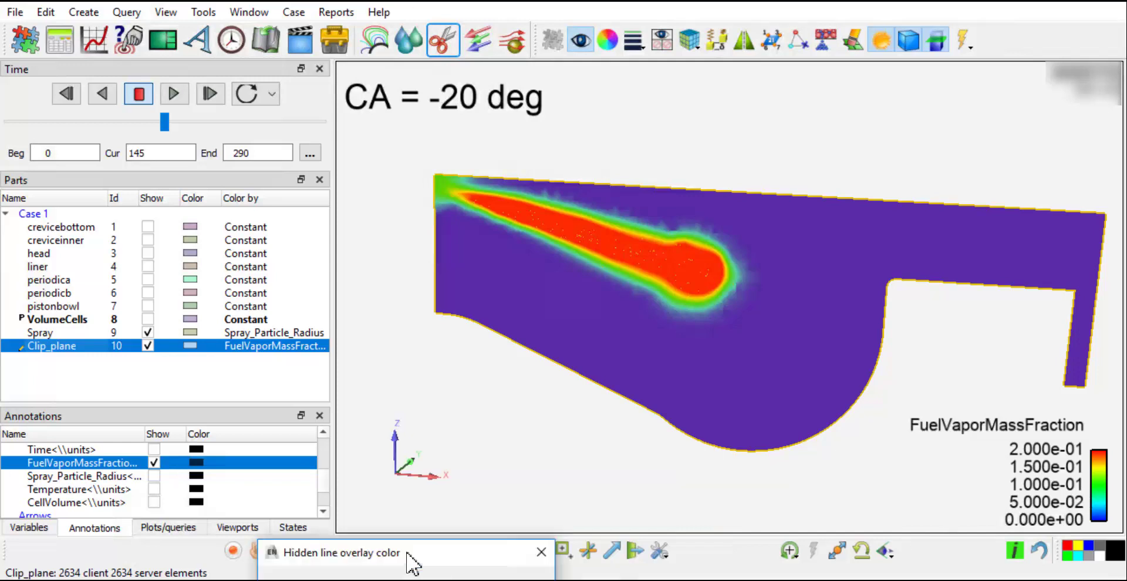
pyautogui.click(425, 579)
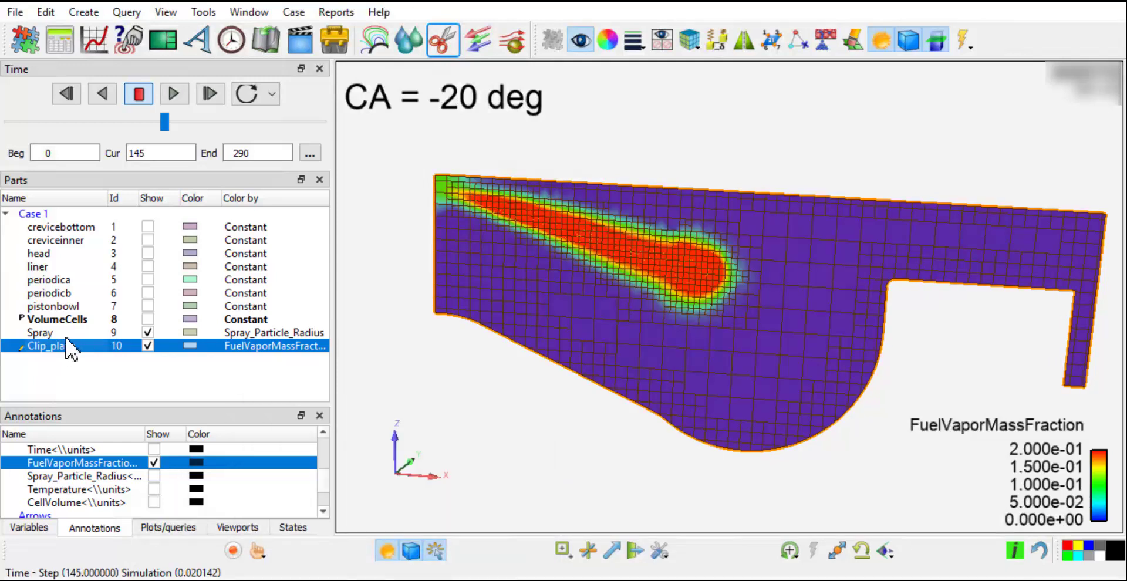
pyautogui.click(66, 333)
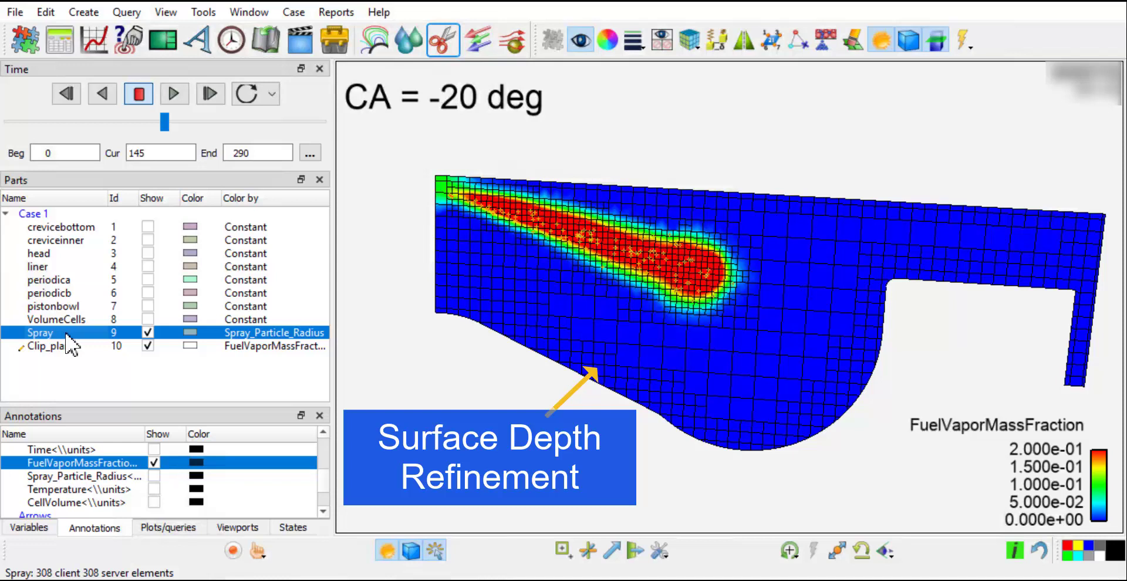
pyautogui.click(411, 549)
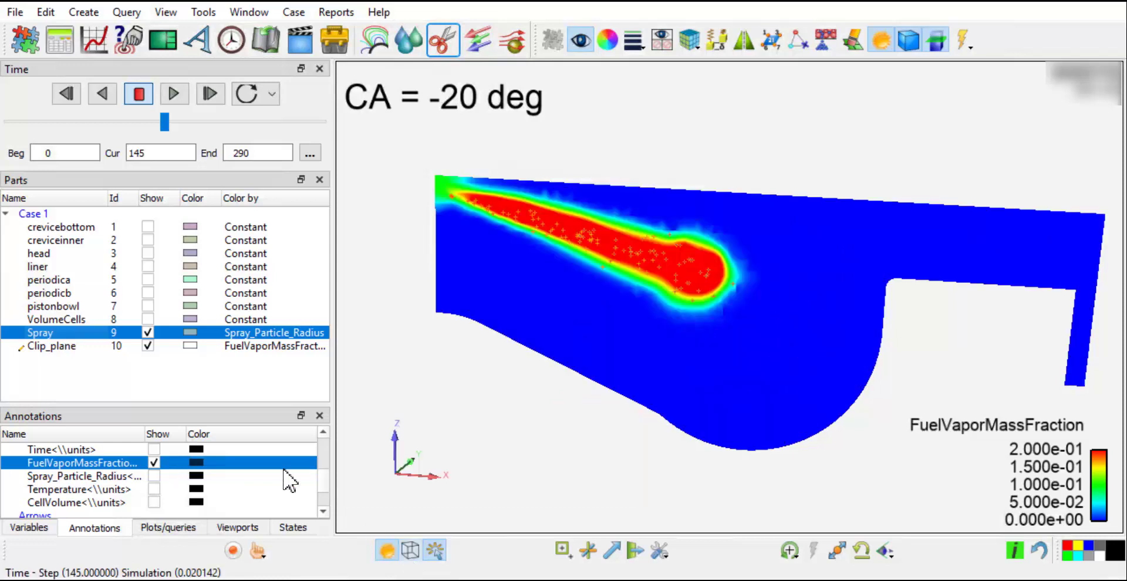
pyautogui.click(156, 345)
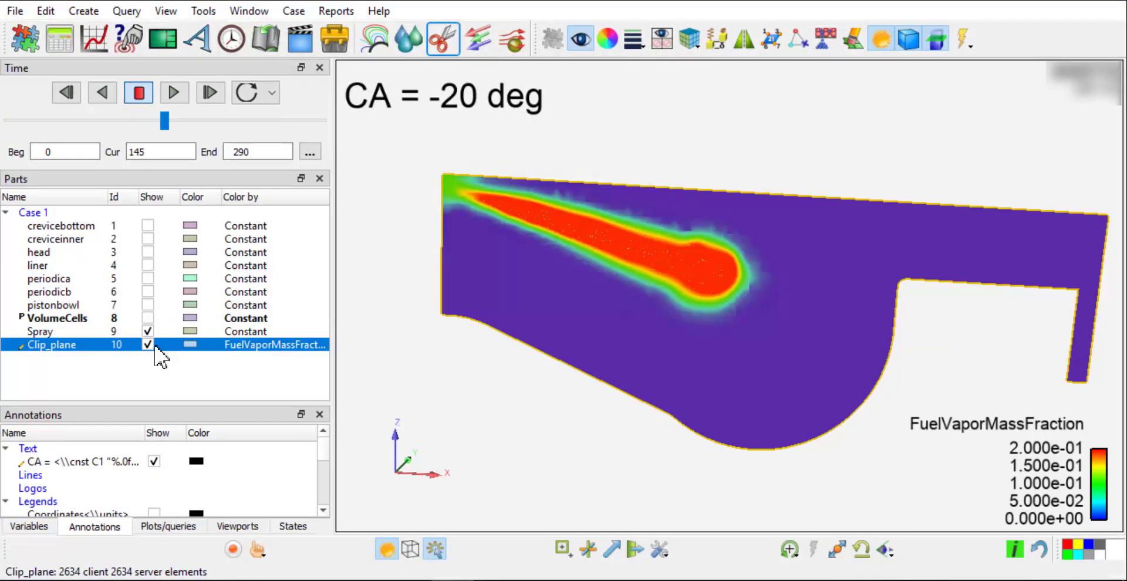
pyautogui.click(147, 345)
pyautogui.click(99, 332)
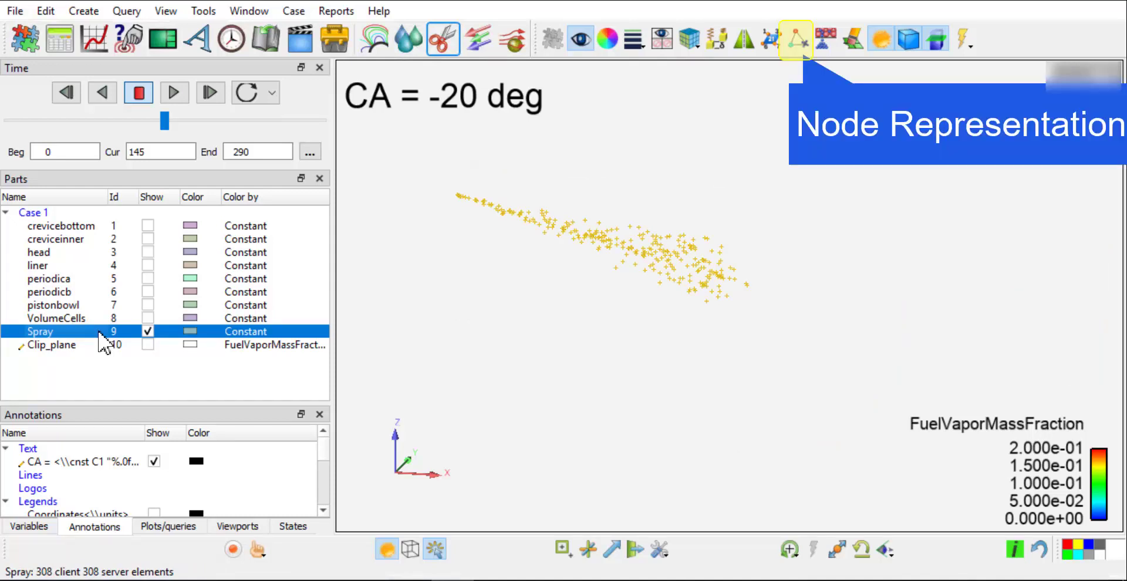
# Render the Spray particles as Sphere nodes with a scale of 0.05
pyautogui.click(797, 40)
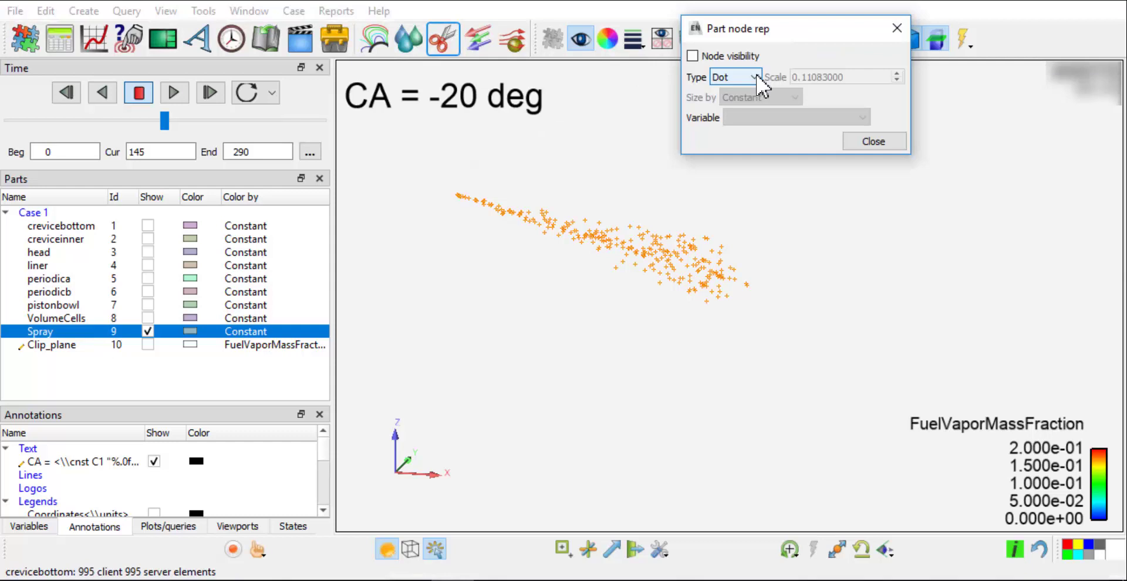
pyautogui.click(753, 77)
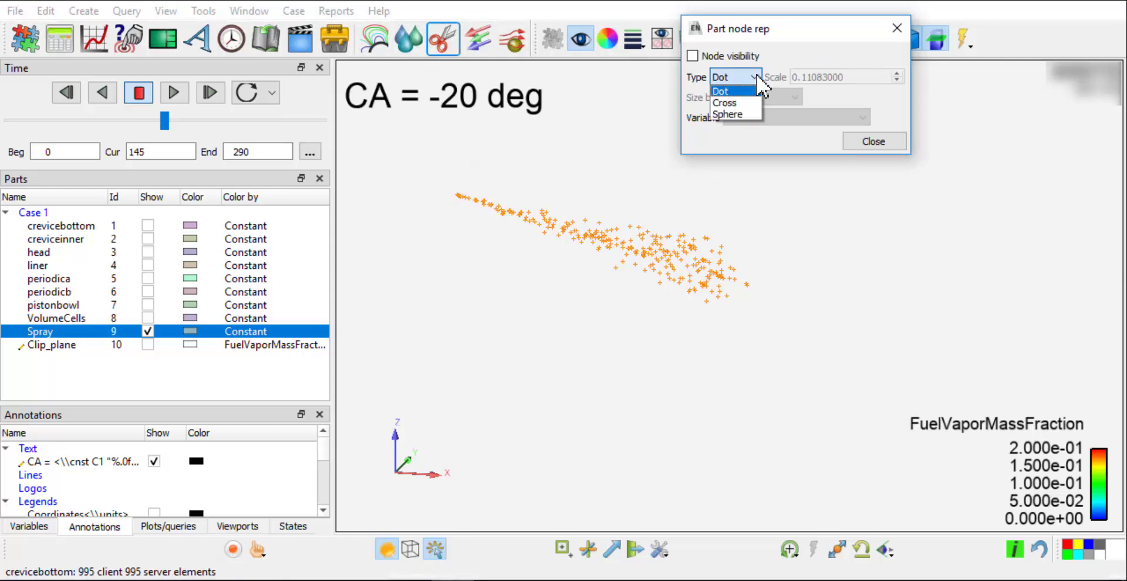
pyautogui.click(757, 117)
pyautogui.moveTo(852, 77); pyautogui.dragTo(787, 78)
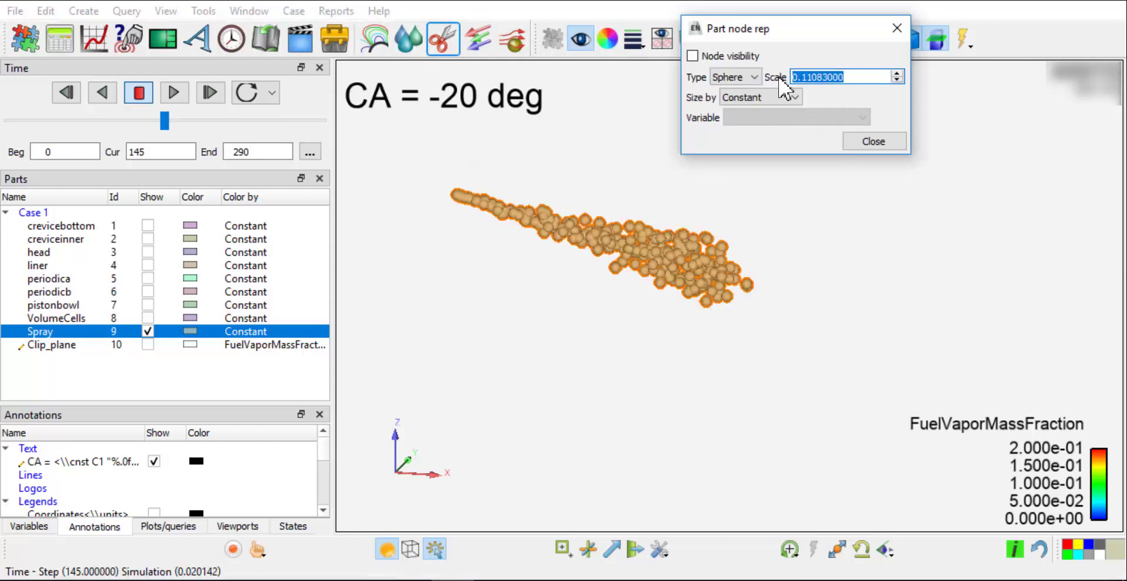
pyautogui.write('0.05')
pyautogui.press('Return')
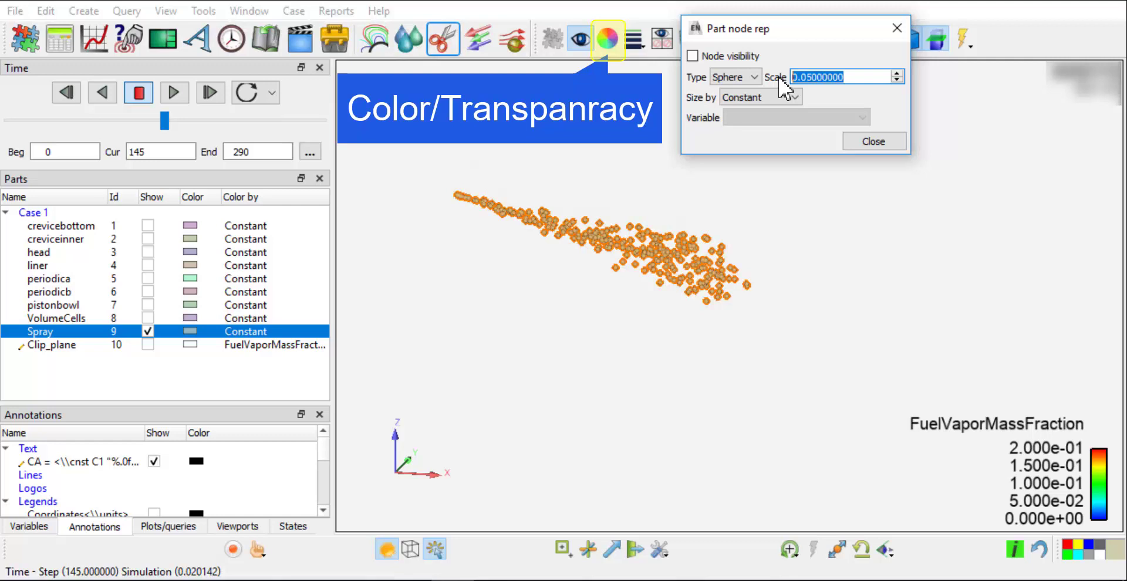
# Colour the Spray spheres by Spray_Particle_Radius, giving a 0 to 7.781e-03 cm legend
pyautogui.click(607, 39)
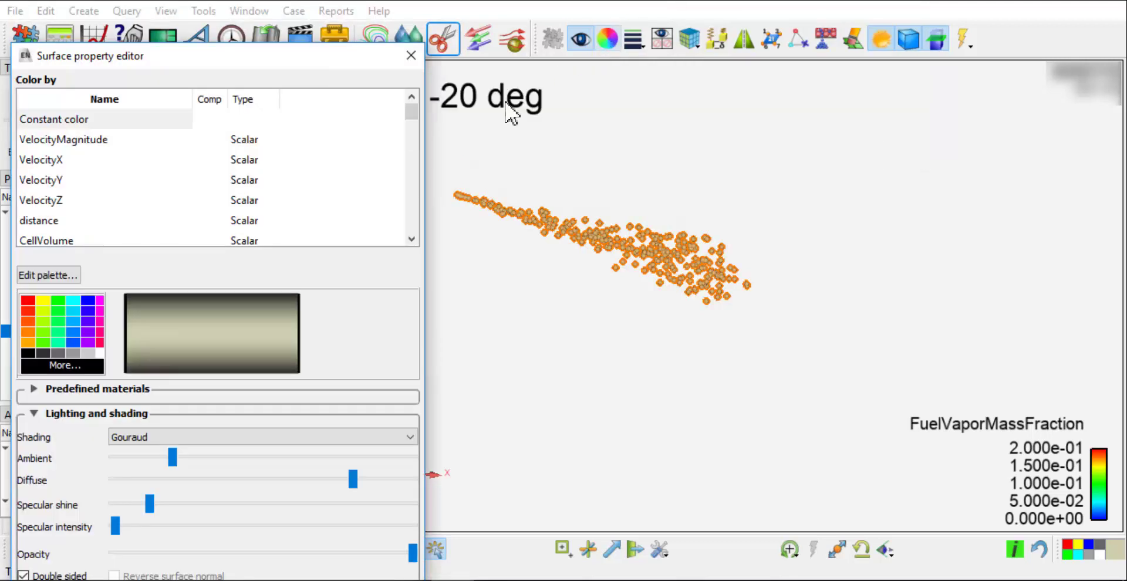
pyautogui.moveTo(413, 120); pyautogui.dragTo(414, 210)
pyautogui.click(138, 182)
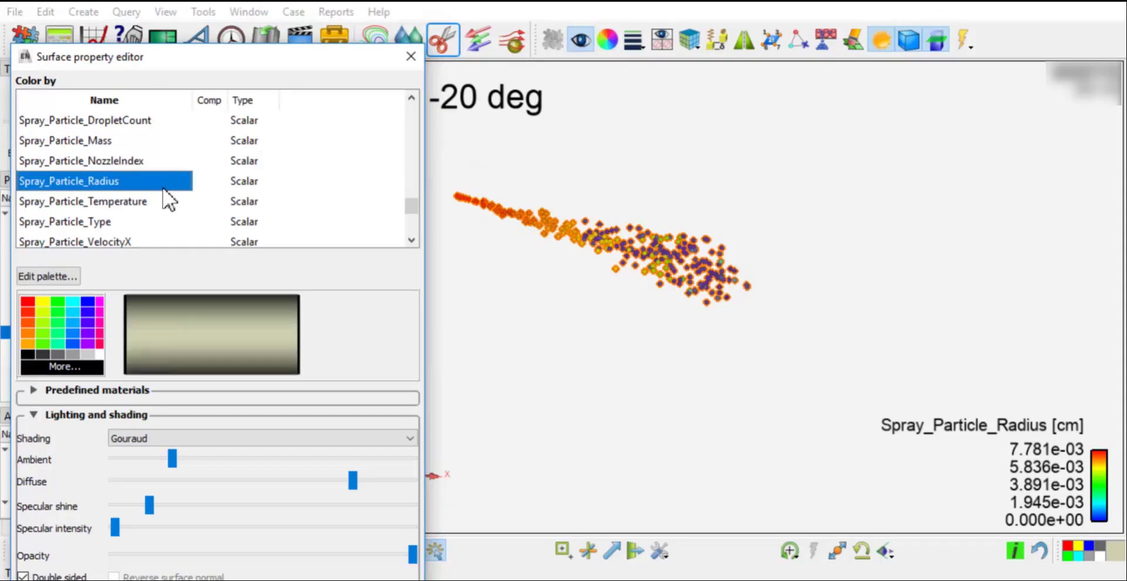
pyautogui.press('Escape')
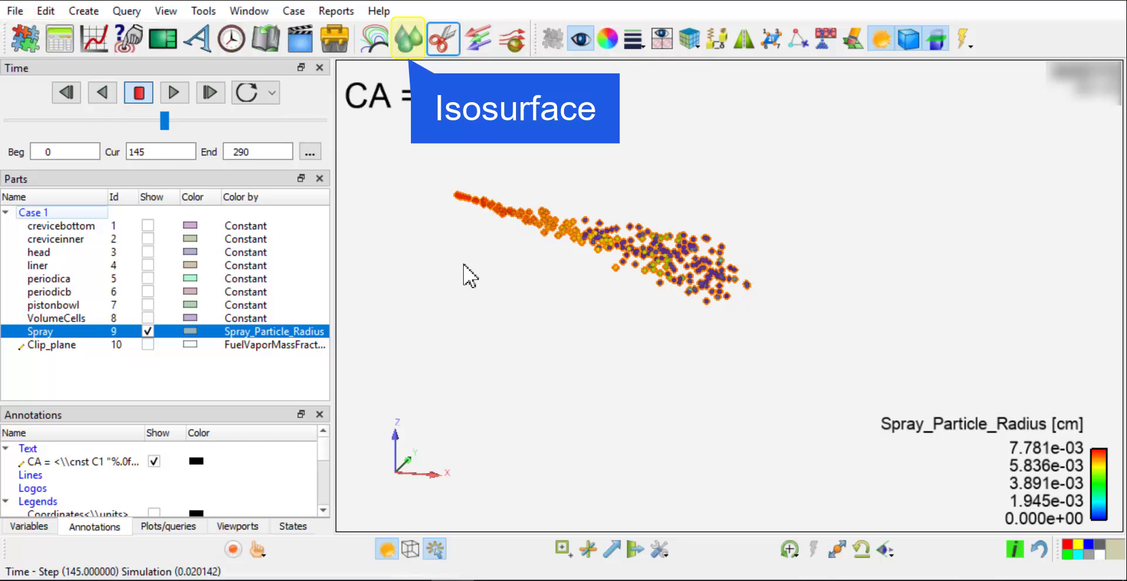
# Create an isosurface from VolumeCells on the Temperature variable at value 1500
pyautogui.click(56, 318)
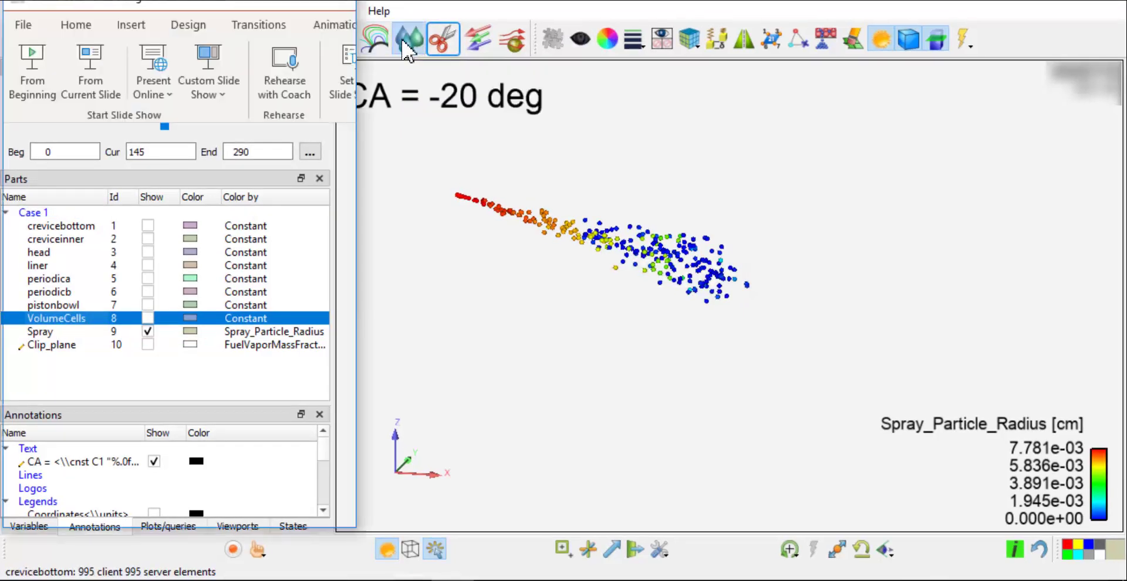
pyautogui.click(404, 42)
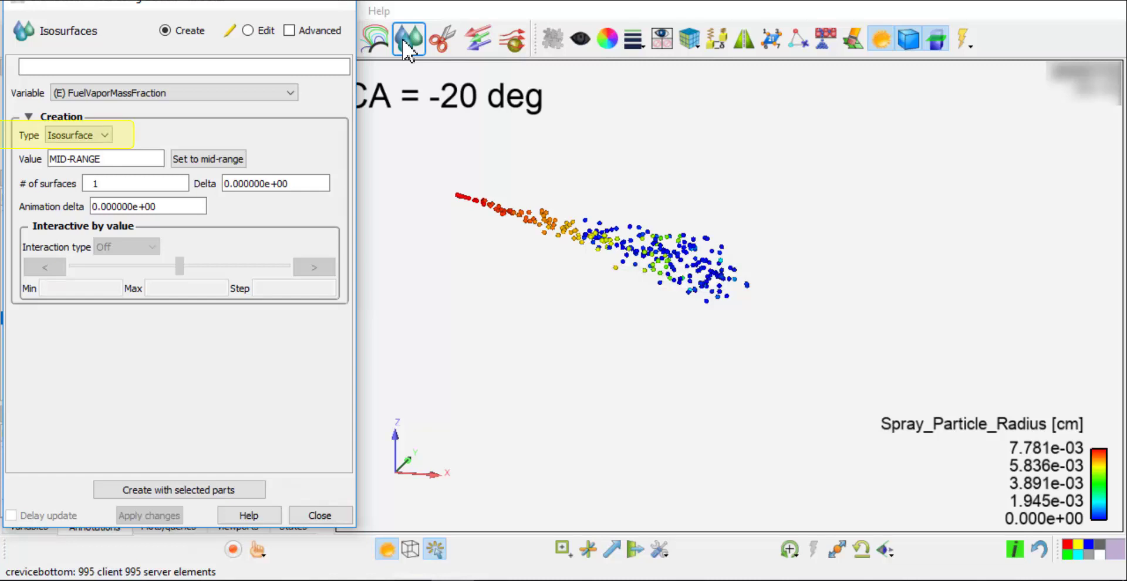
pyautogui.click(262, 95)
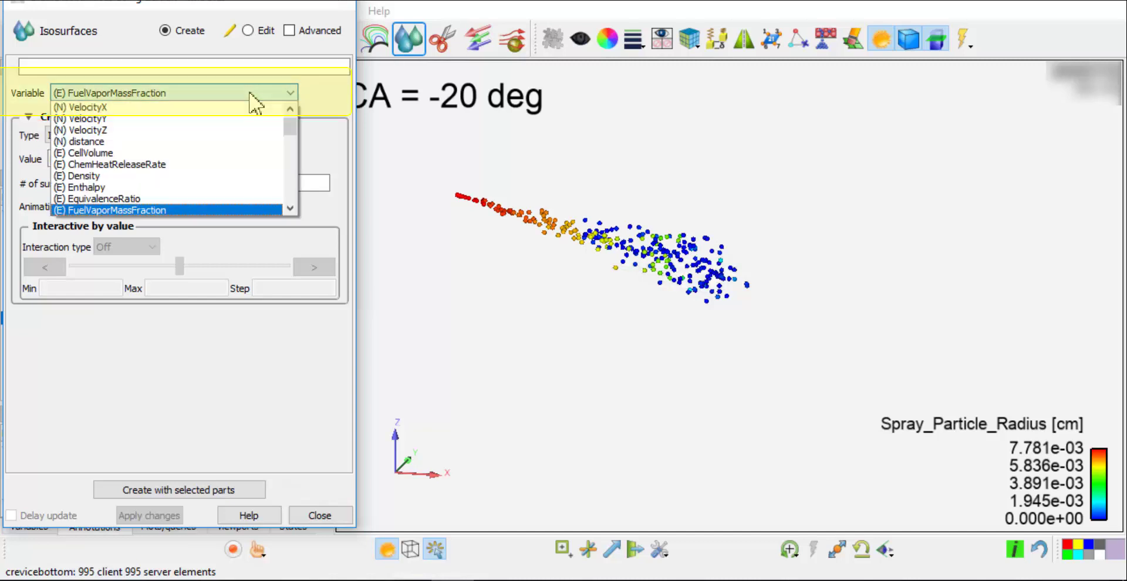
pyautogui.scroll(-4, 239, 163)
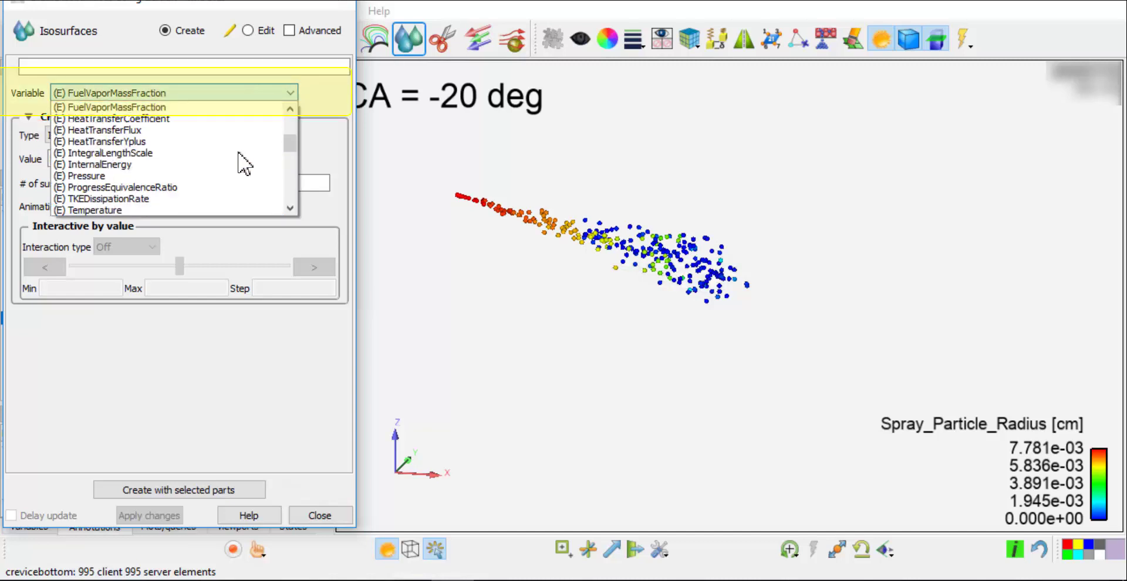
pyautogui.click(203, 176)
pyautogui.tripleClick(106, 159)
pyautogui.write('1500')
pyautogui.press('Return')
pyautogui.click(196, 491)
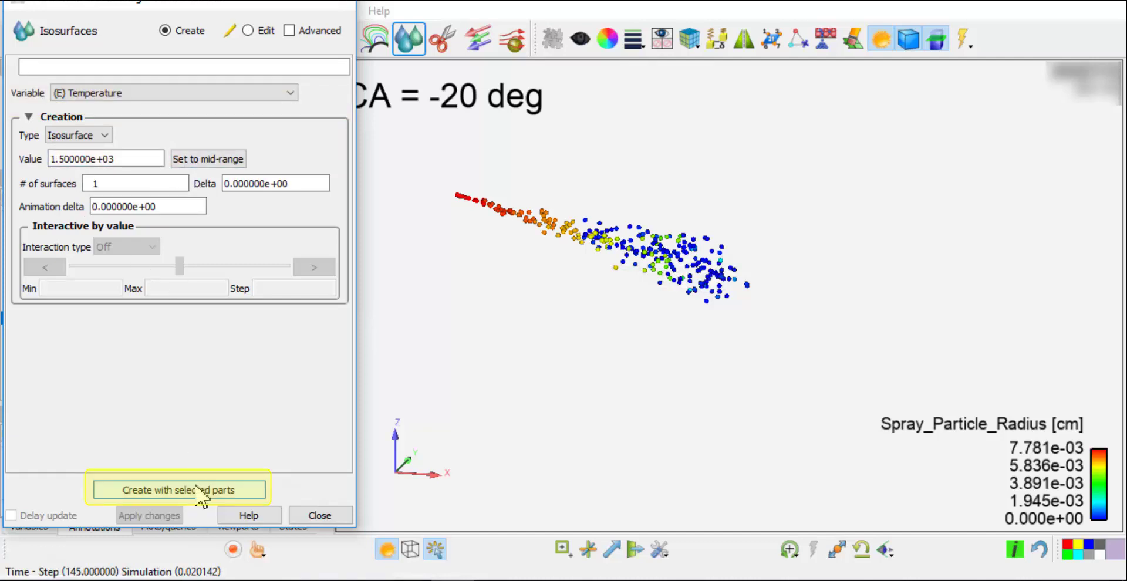